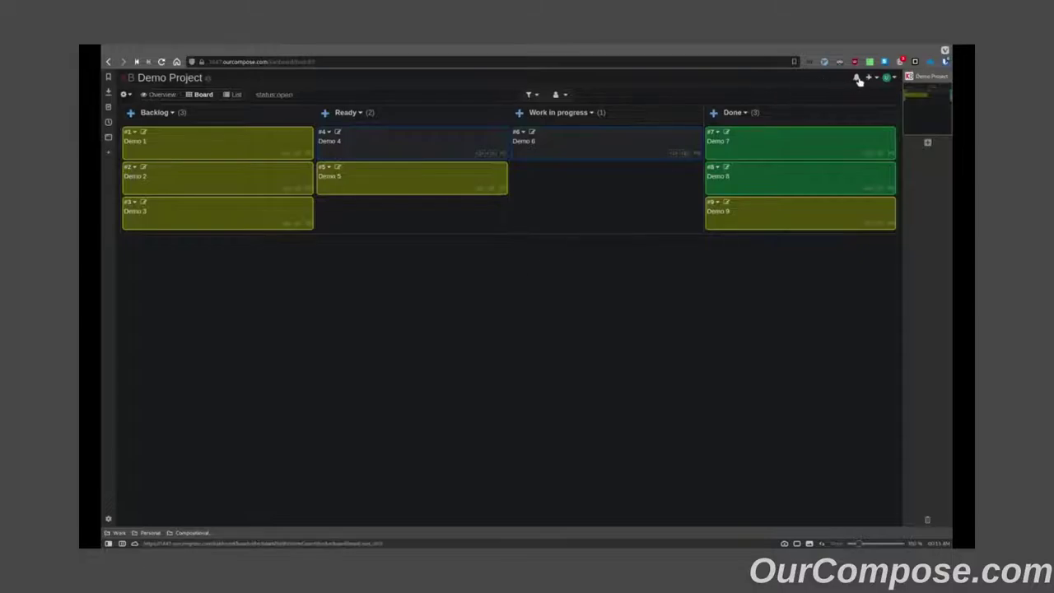
# Find the Calendar plugin in the plugin directory by searching for "calendar" and install it.
pyautogui.click(886, 77)
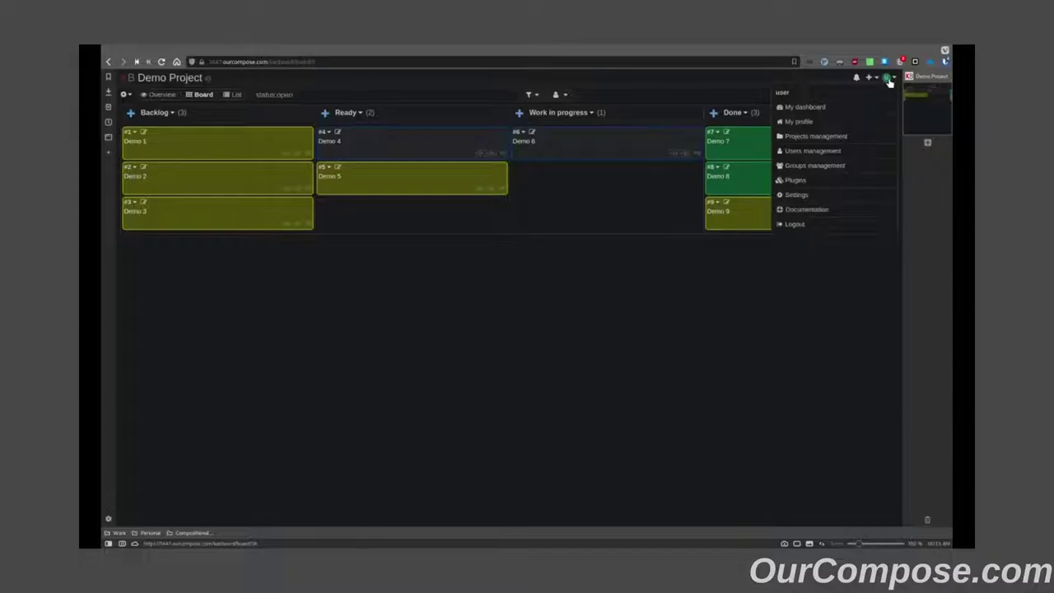
pyautogui.click(860, 181)
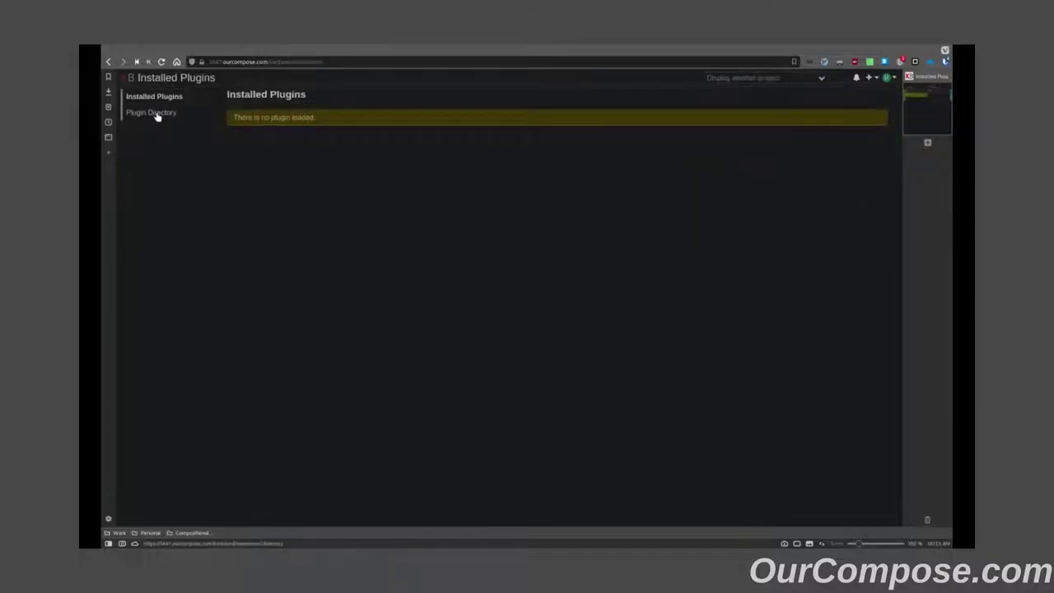
pyautogui.click(157, 115)
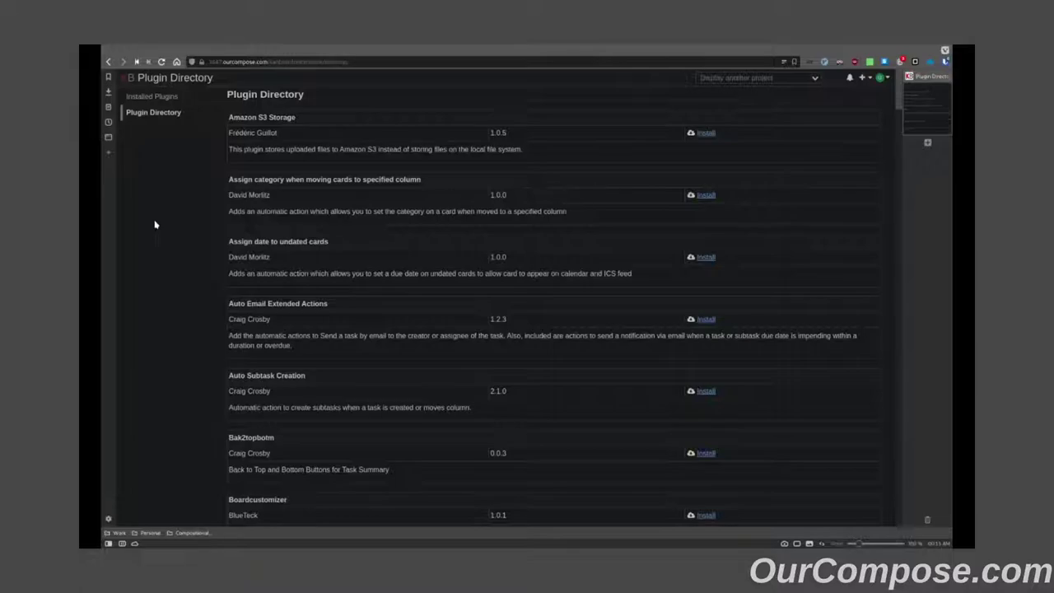
pyautogui.hotkey('ctrl', 'f')
pyautogui.write('calend')
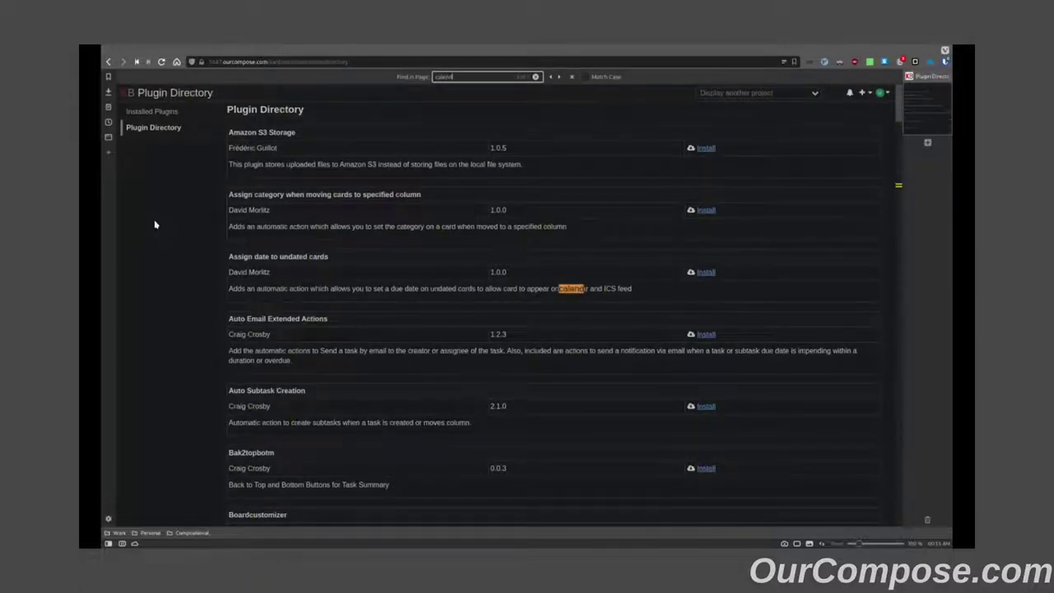
pyautogui.write('ar')
pyautogui.press('Return')
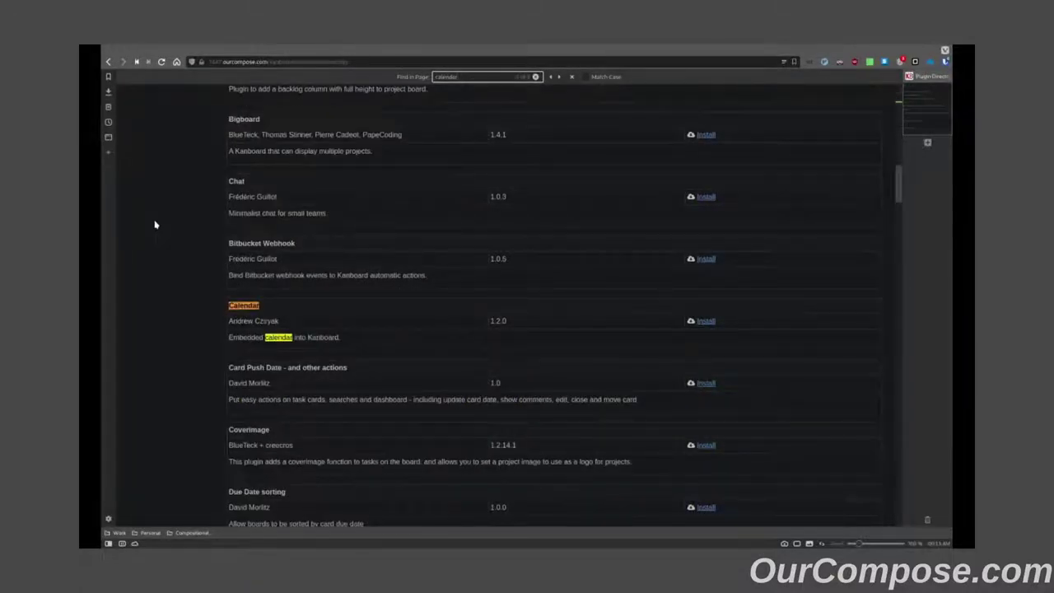
pyautogui.click(710, 322)
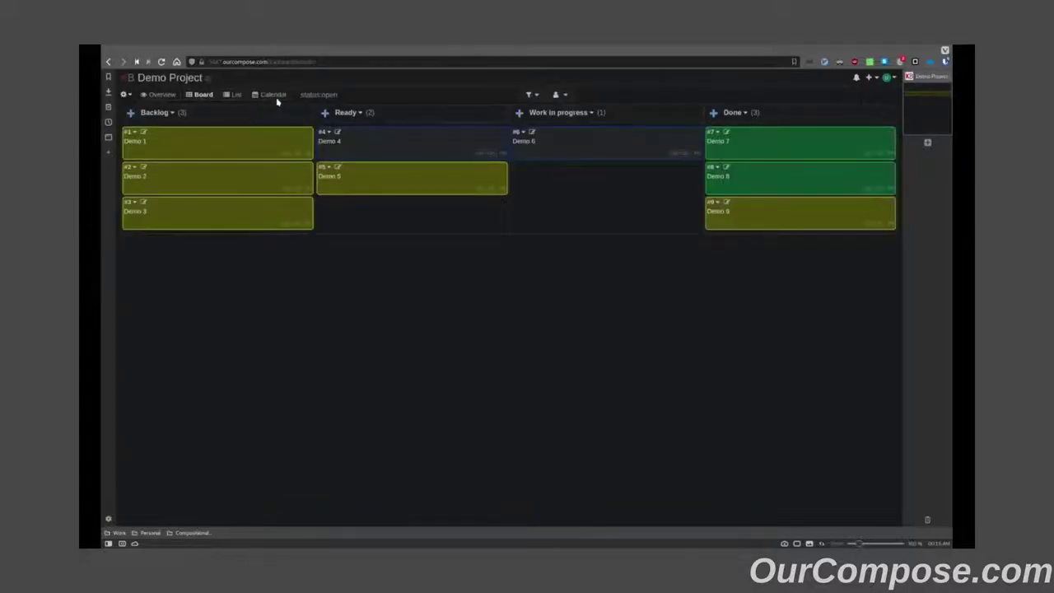
# Check the project's calendar view, and from the board set the due date of task Demo 4 to 01/28/2021 00:00.
pyautogui.click(276, 96)
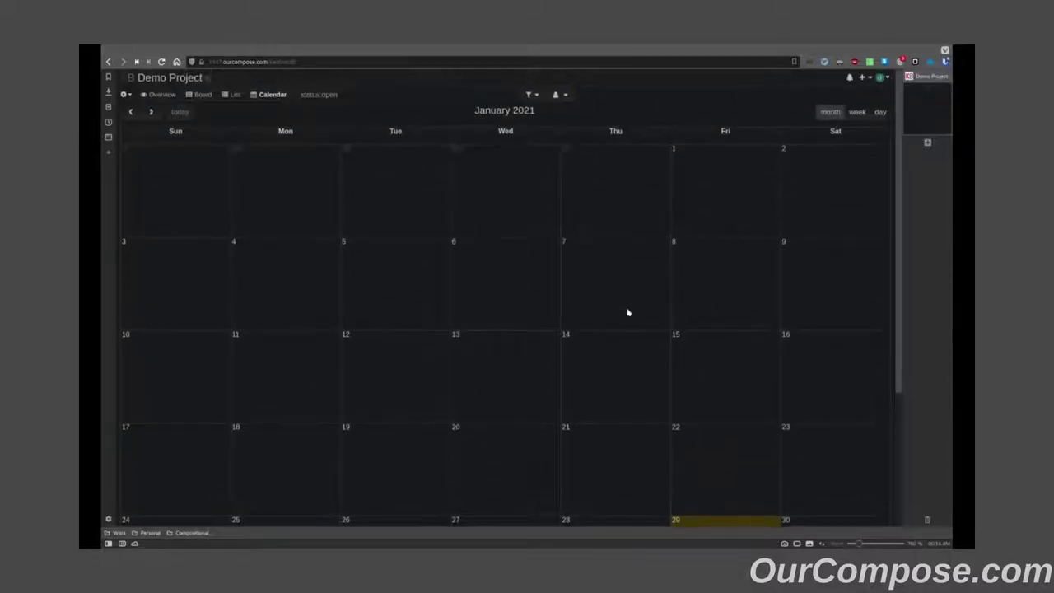
pyautogui.click(203, 96)
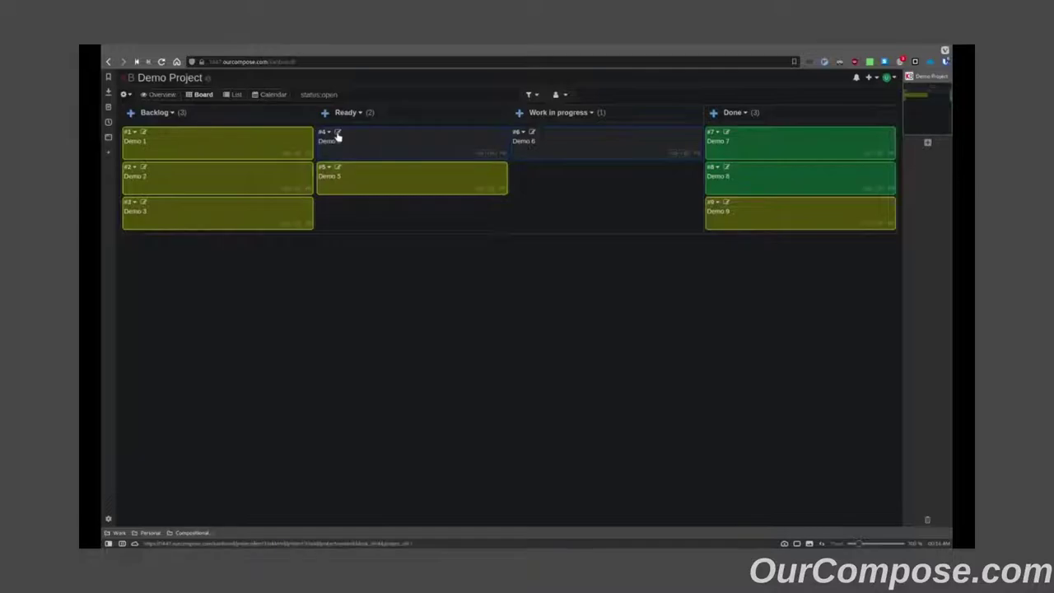
pyautogui.click(337, 133)
pyautogui.click(696, 121)
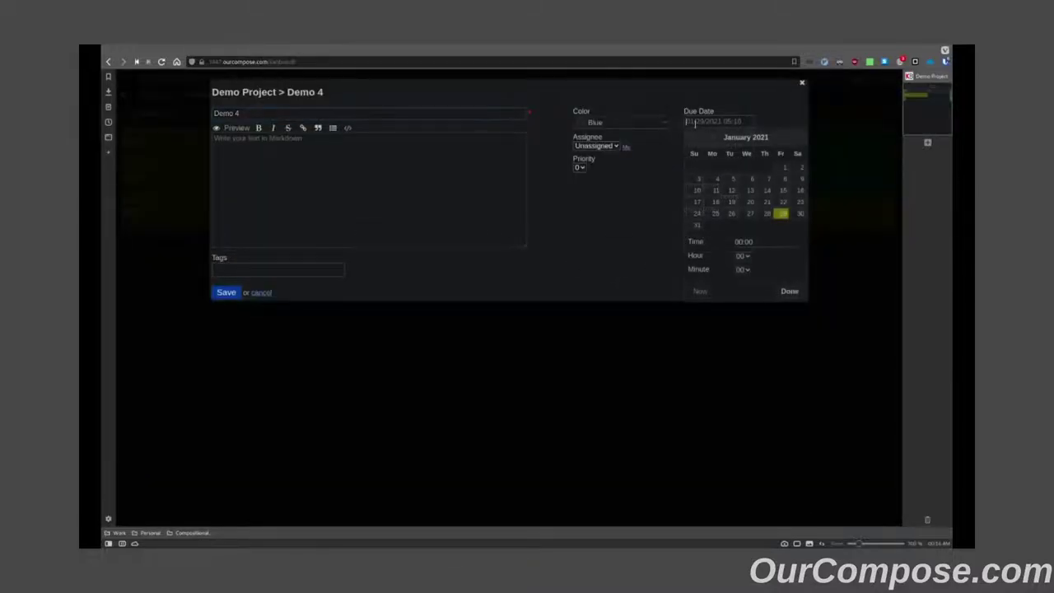
pyautogui.click(768, 215)
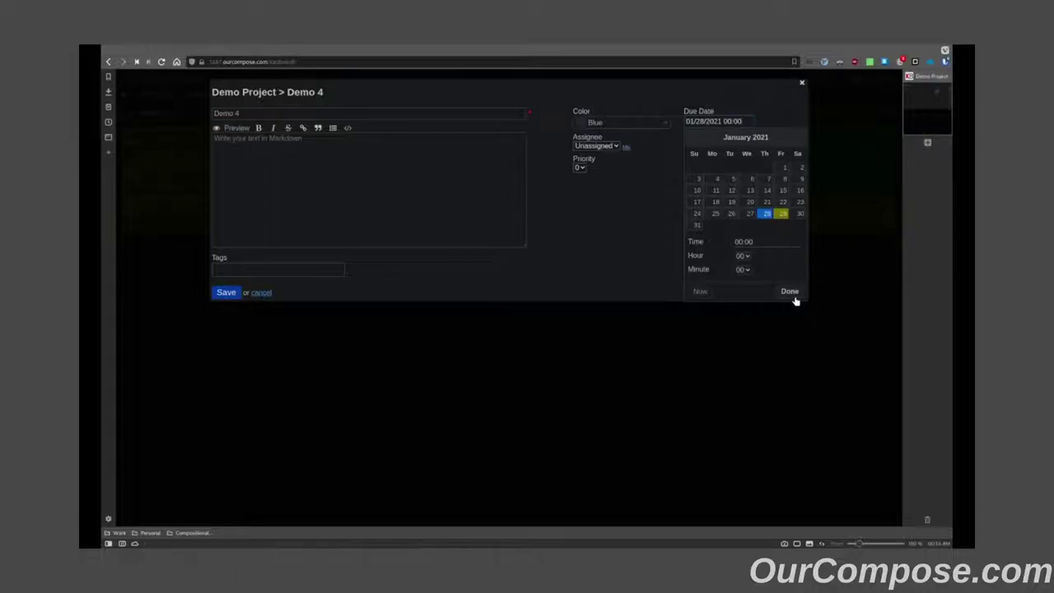
pyautogui.click(790, 293)
pyautogui.click(226, 293)
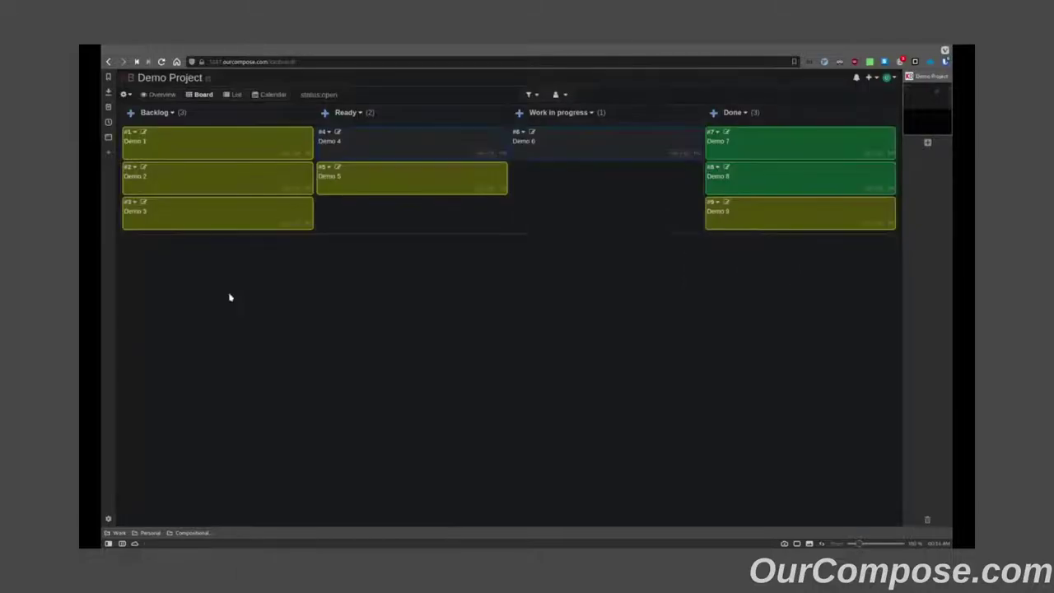
# Set the due date of task Demo 5 to 01/30/2021 00:00 and save the task.
pyautogui.click(337, 177)
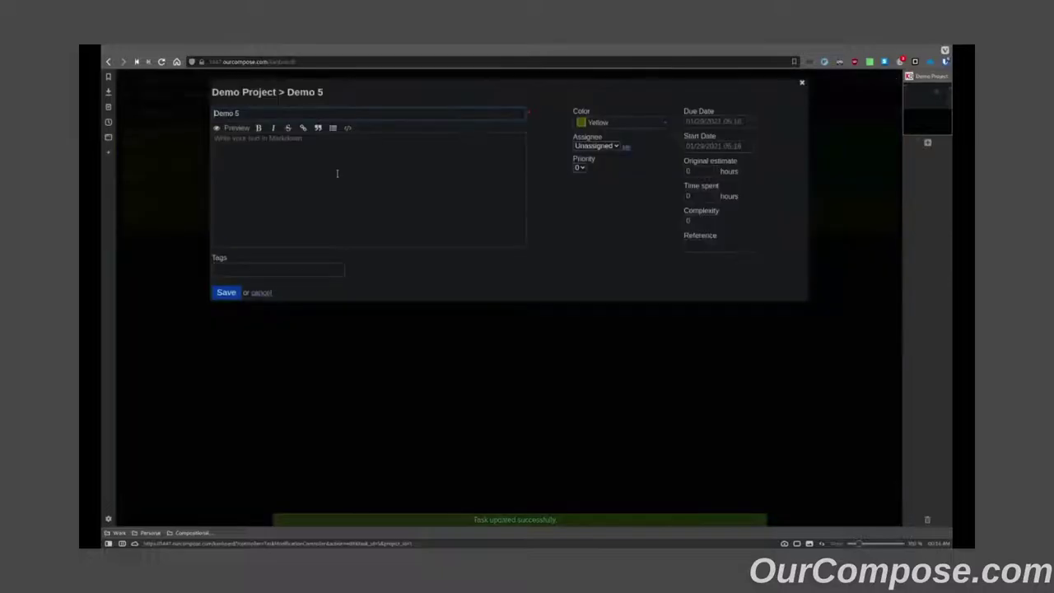
pyautogui.click(705, 122)
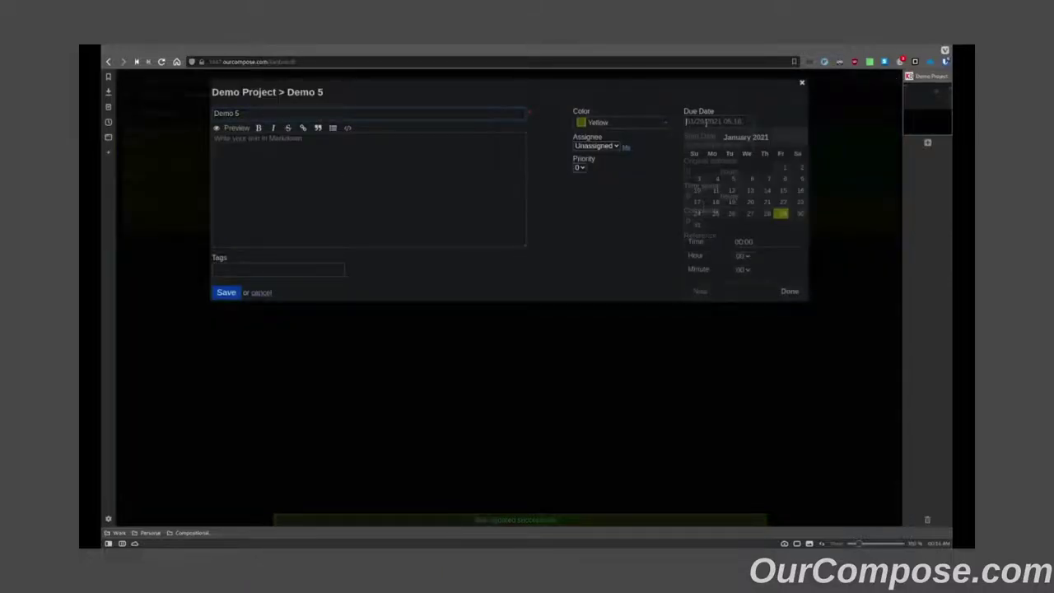
pyautogui.click(800, 213)
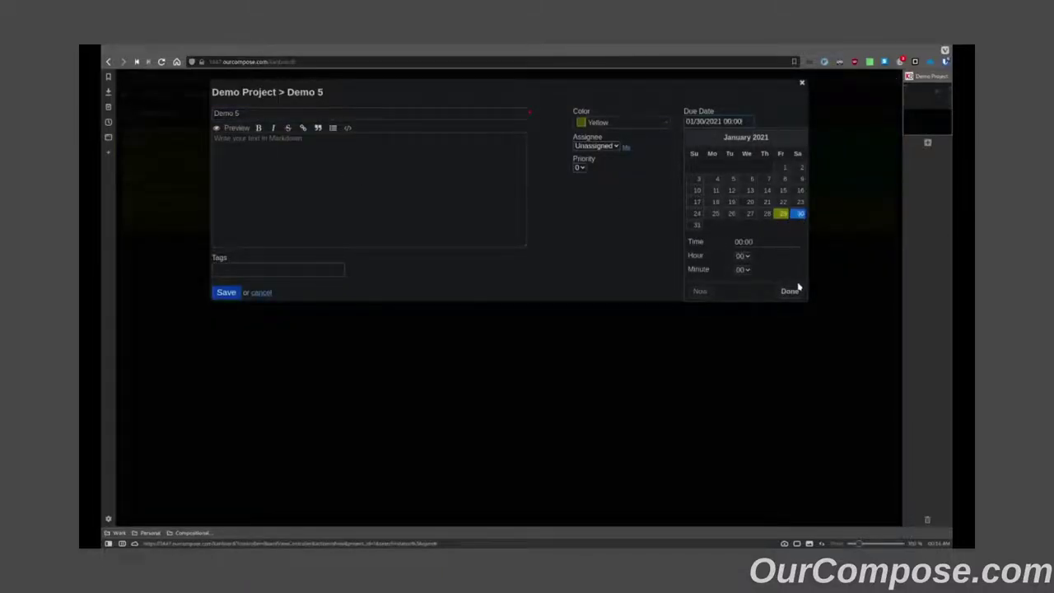
pyautogui.click(790, 291)
pyautogui.click(224, 292)
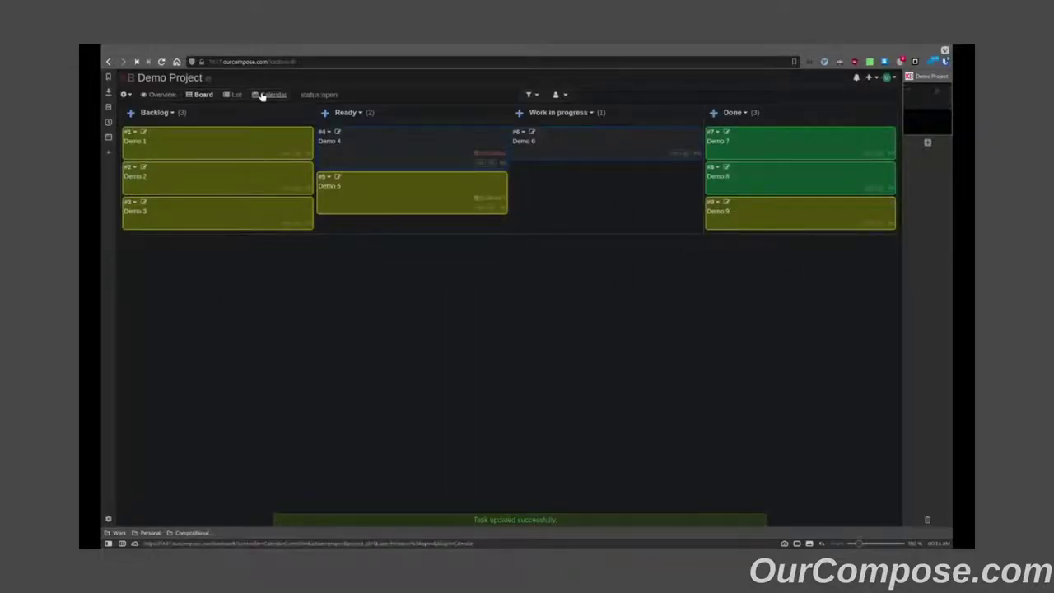
# Examine the project's January 2021 calendar for the tasks that have due dates.
pyautogui.click(260, 94)
pyautogui.scroll(-5, 572, 341)
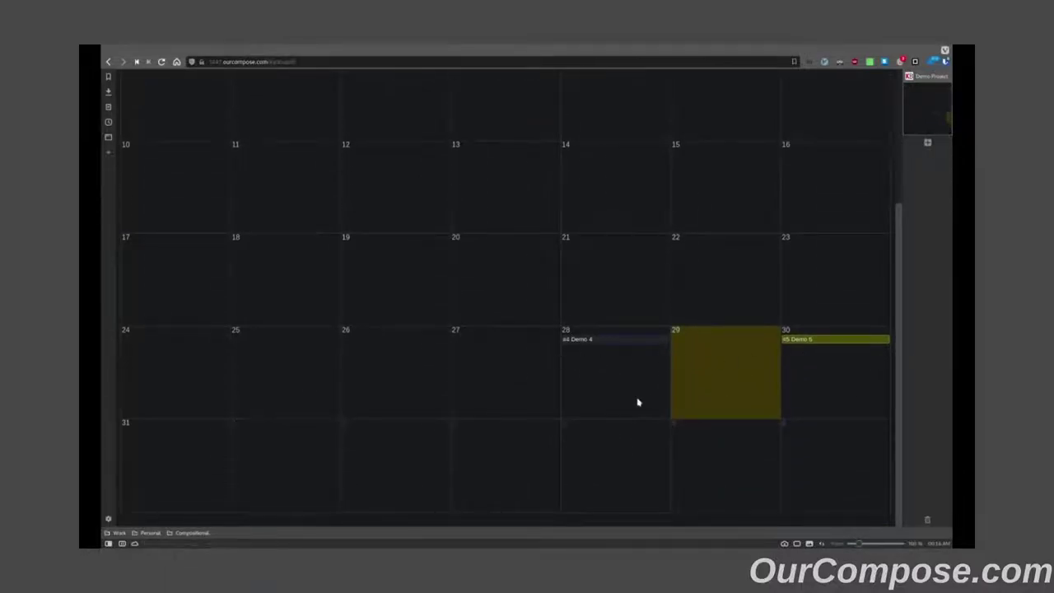
pyautogui.scroll(5, 623, 404)
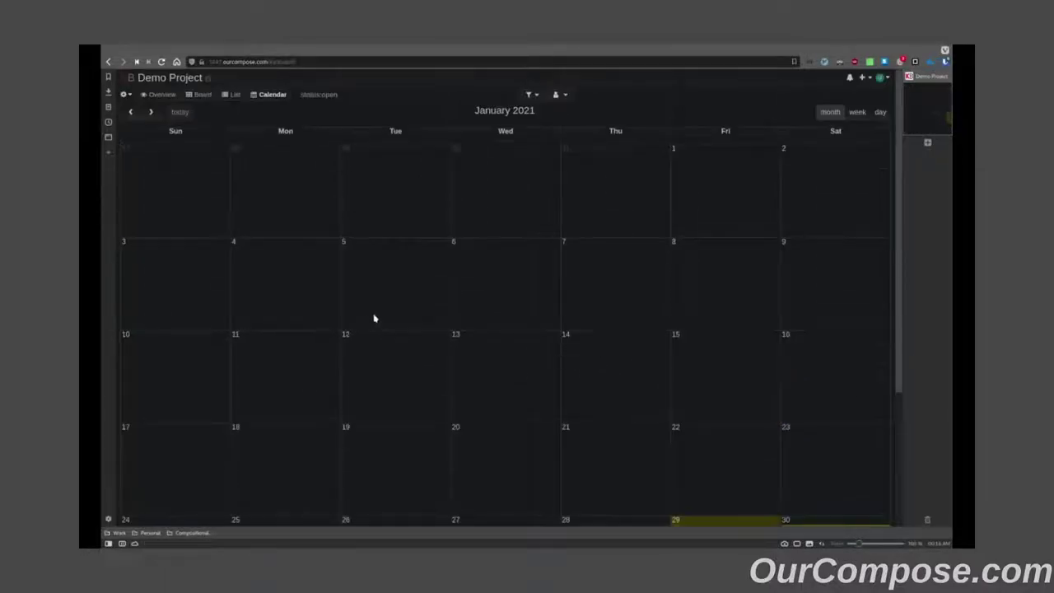
# Find the Nebula theme in the plugin directory by searching for "Nebula" and install it.
pyautogui.click(883, 78)
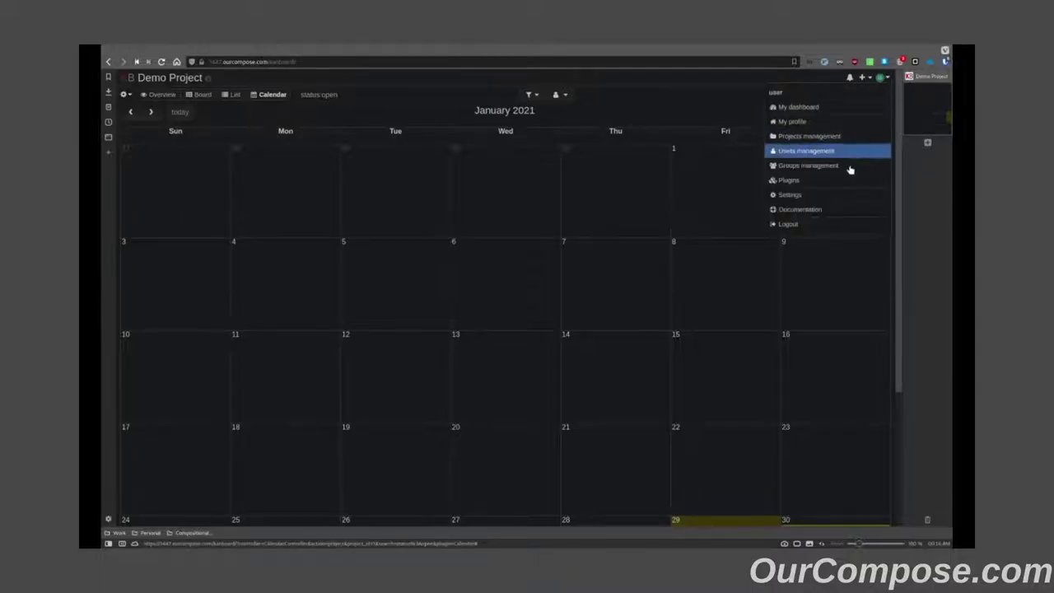
pyautogui.click(805, 184)
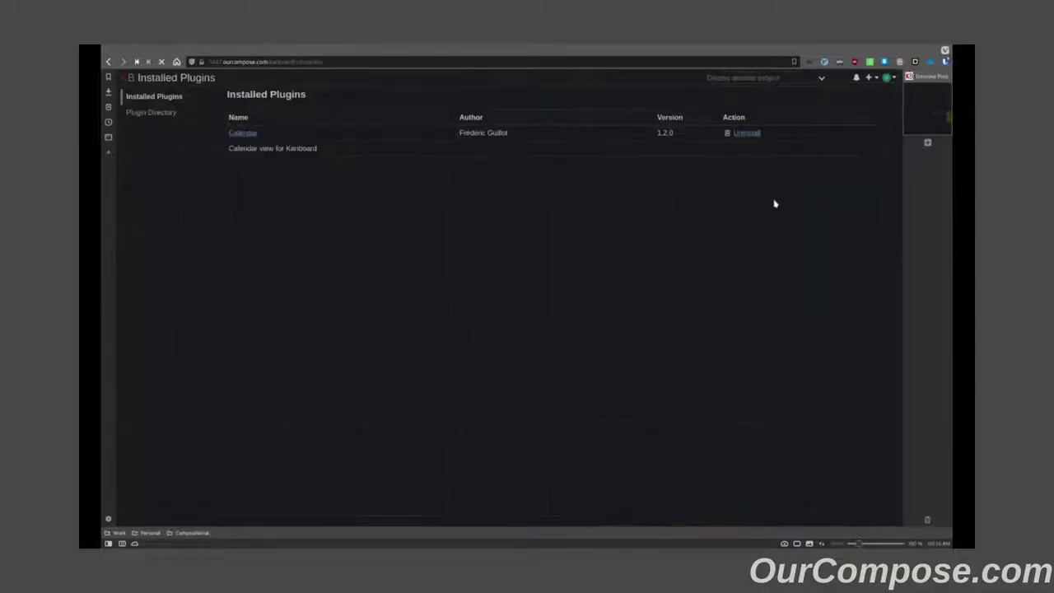
pyautogui.click(165, 112)
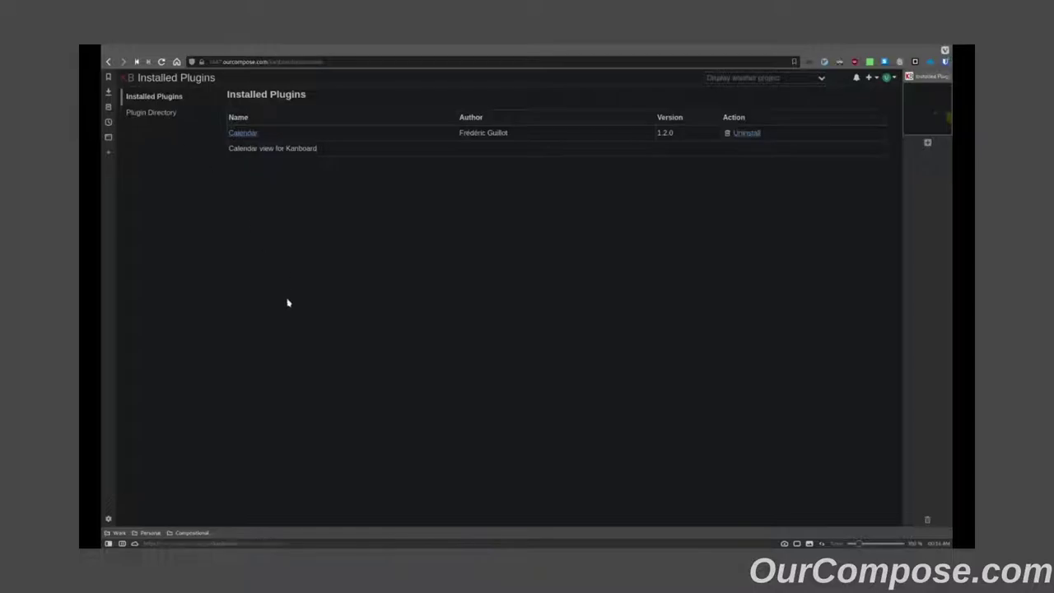
pyautogui.hotkey('ctrl', 'f')
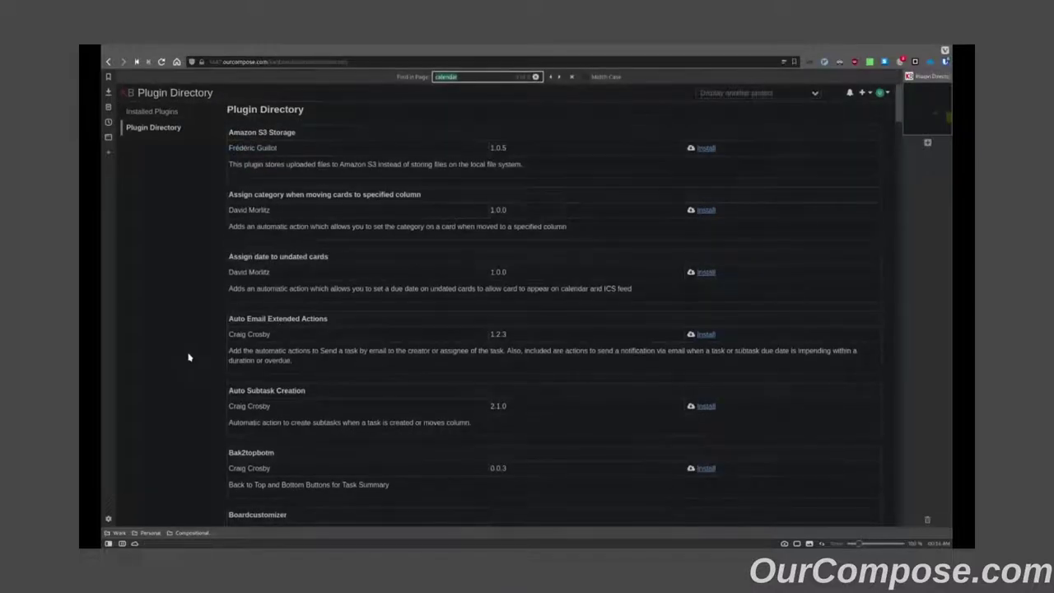
pyautogui.write('Nebula')
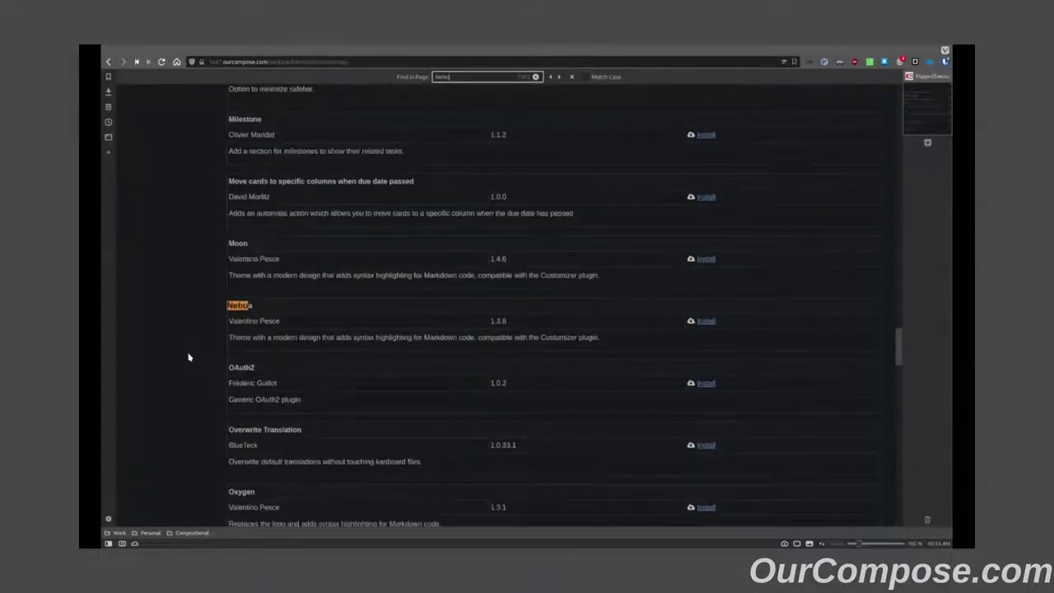
pyautogui.click(707, 323)
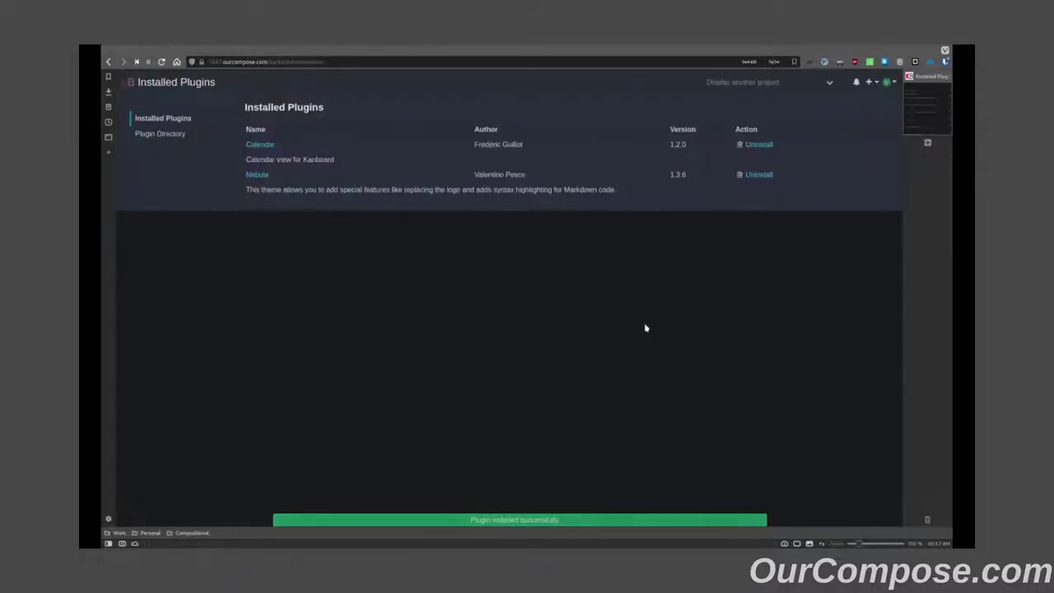
# Turn off Dark Reader for the current site and open the Demo Project board.
pyautogui.click(839, 62)
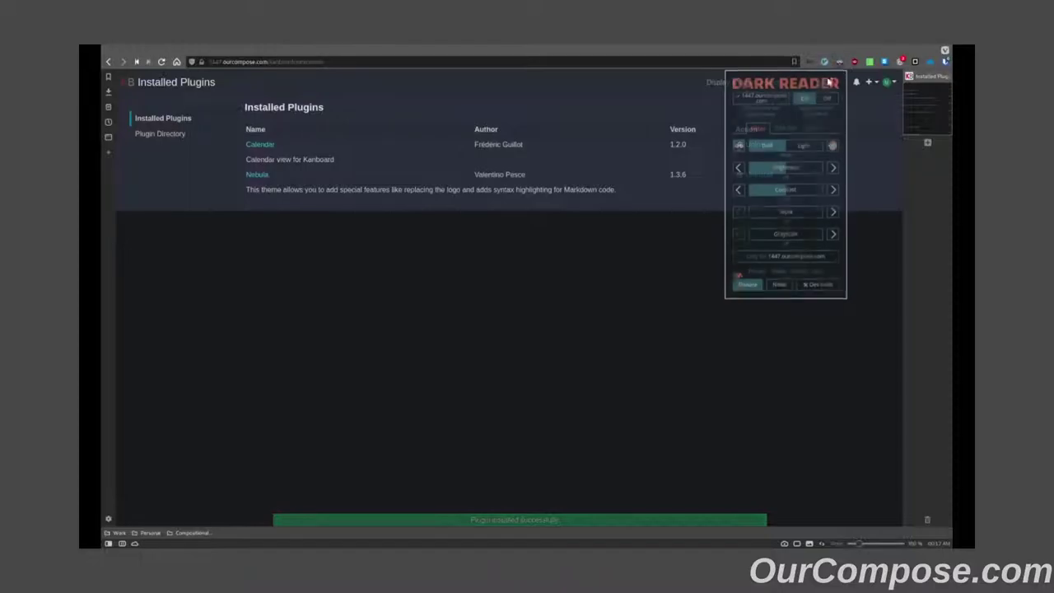
pyautogui.click(770, 103)
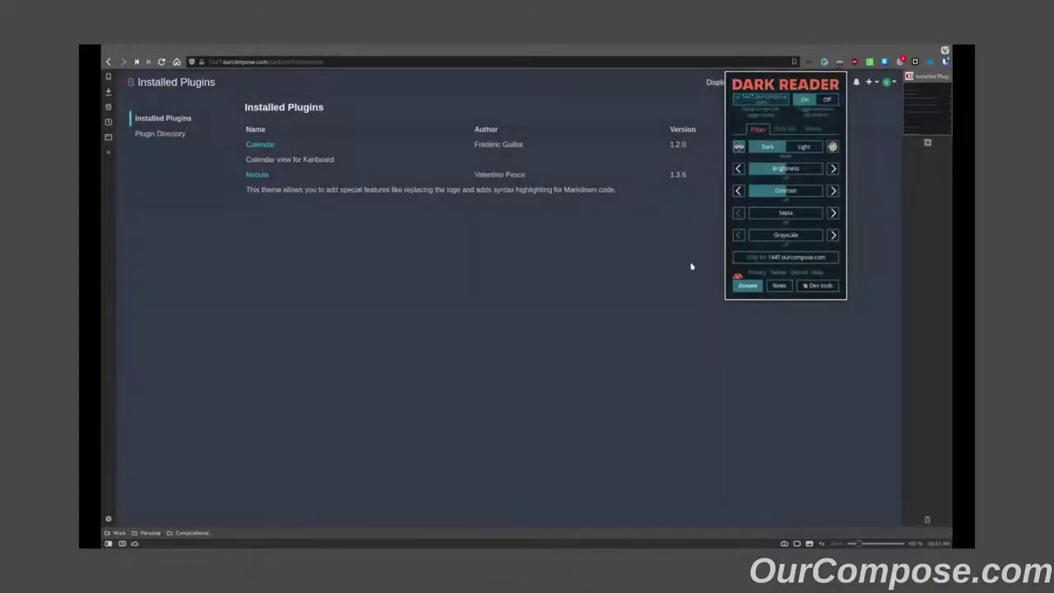
pyautogui.click(610, 300)
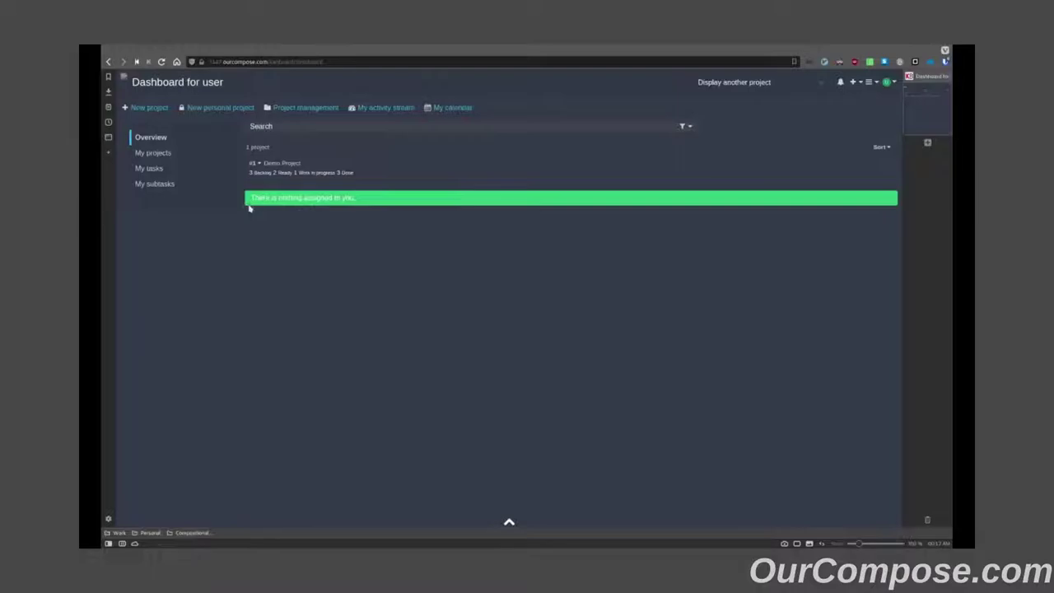
pyautogui.click(284, 163)
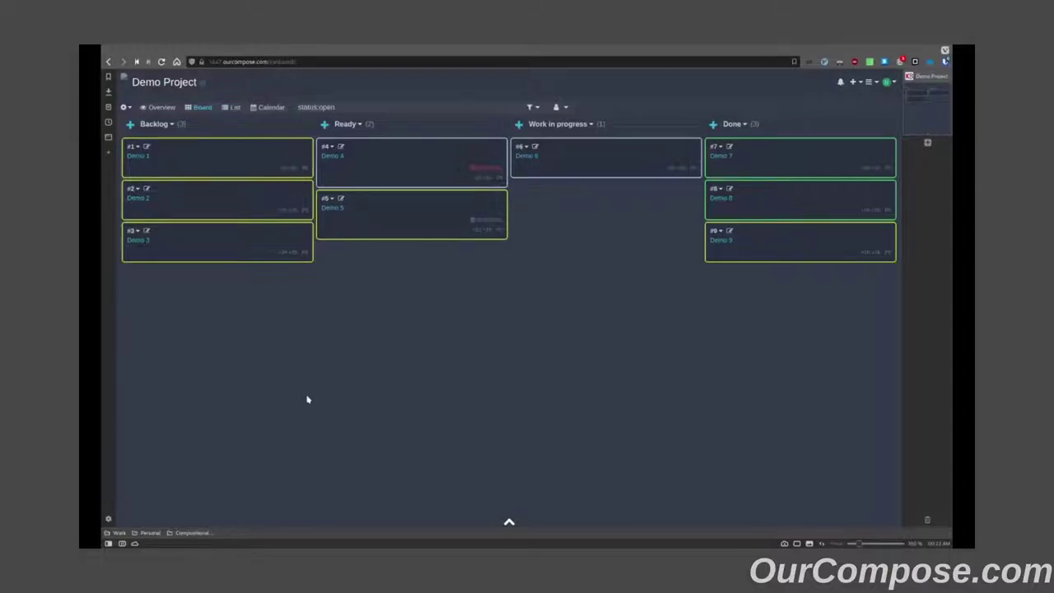
# Find the Group_assign plugin in the plugin directory by searching for "grou" and install it.
pyautogui.click(887, 82)
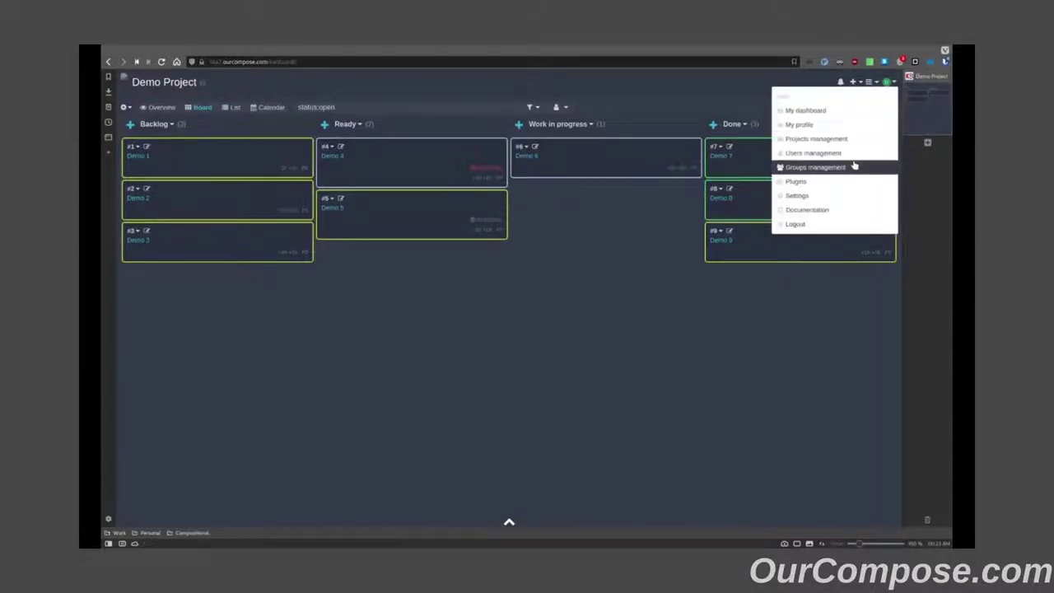
pyautogui.click(834, 182)
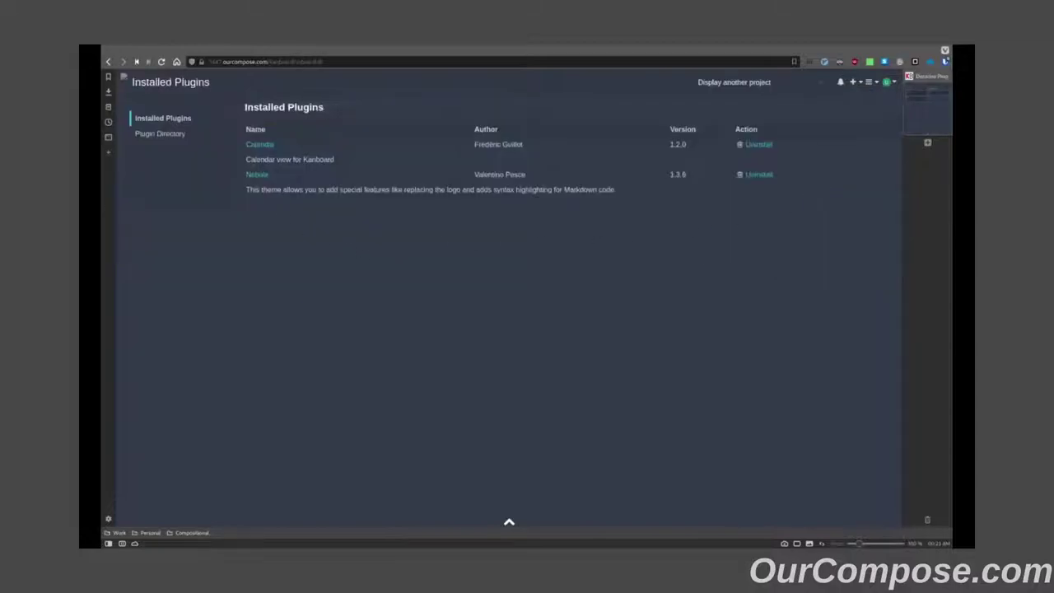
pyautogui.click(174, 137)
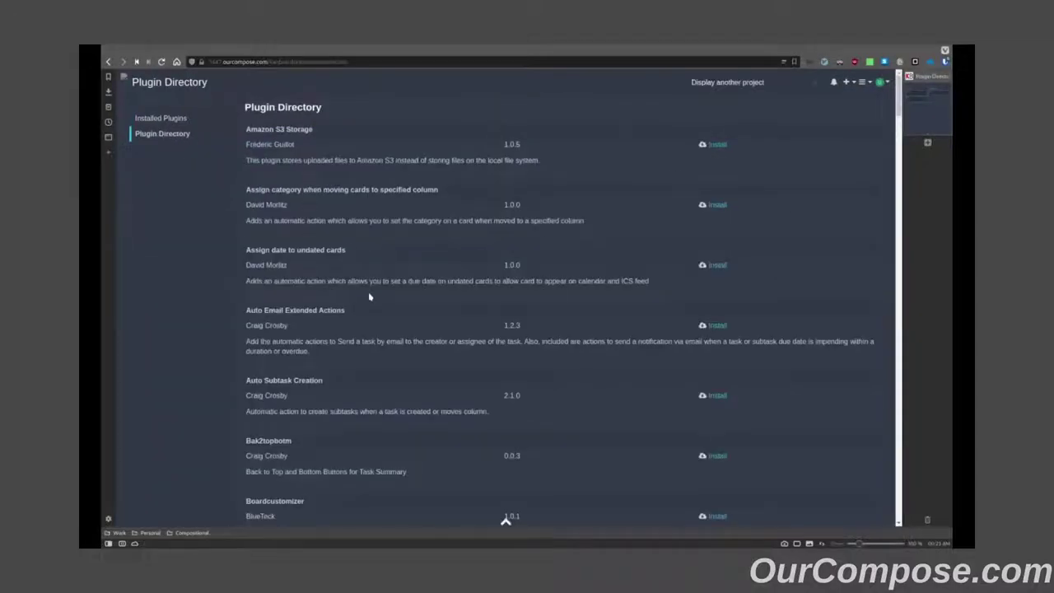
pyautogui.hotkey('ctrl', 'f')
pyautogui.write('grou')
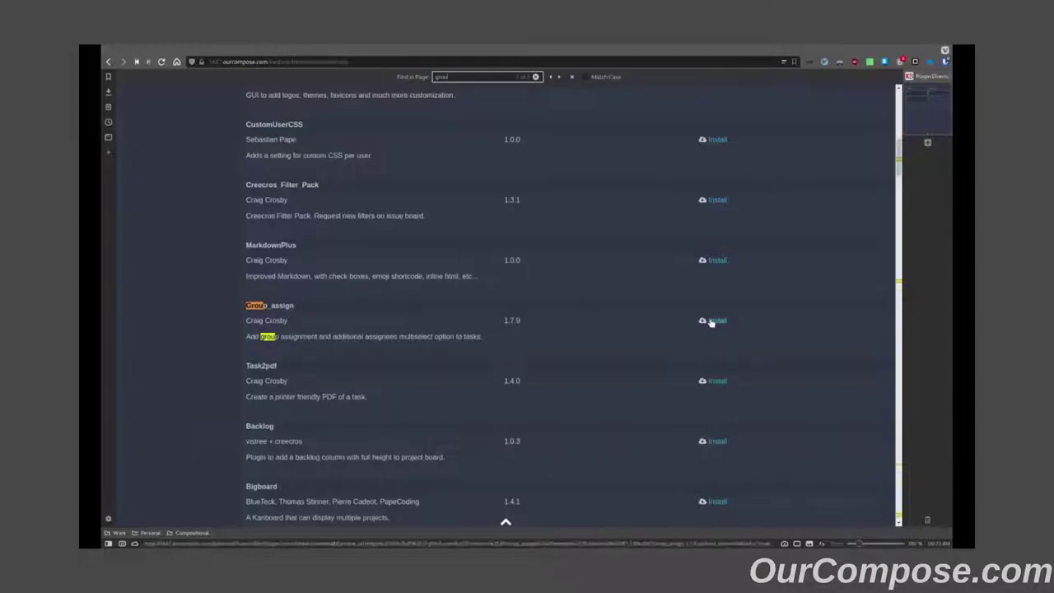
pyautogui.click(709, 320)
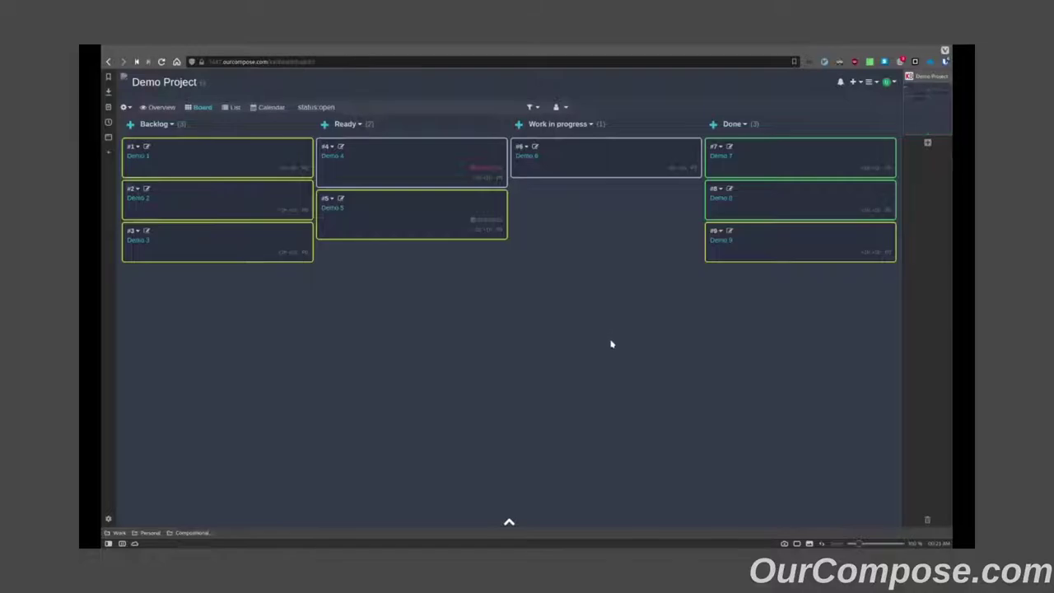
# Add two users as other assignees on task Demo 4 and save the task.
pyautogui.click(342, 148)
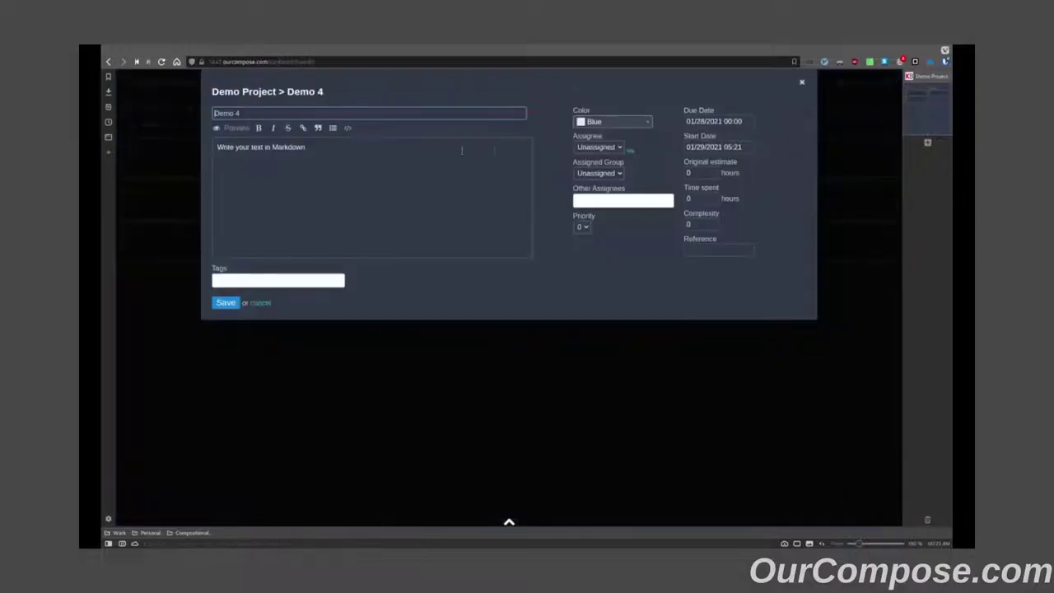
pyautogui.click(602, 200)
pyautogui.click(593, 228)
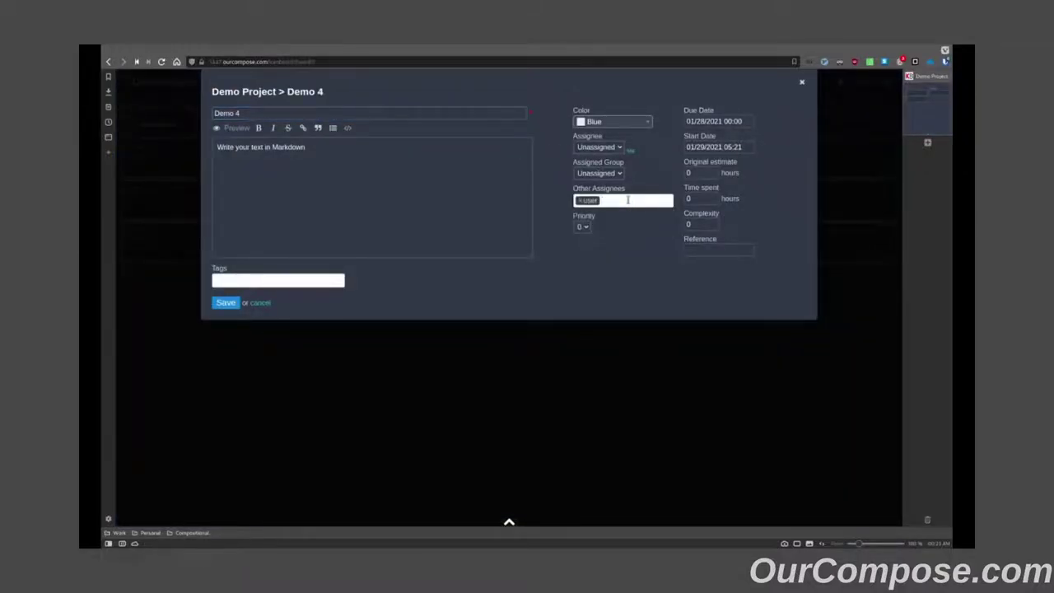
pyautogui.click(629, 200)
pyautogui.click(621, 215)
pyautogui.click(225, 302)
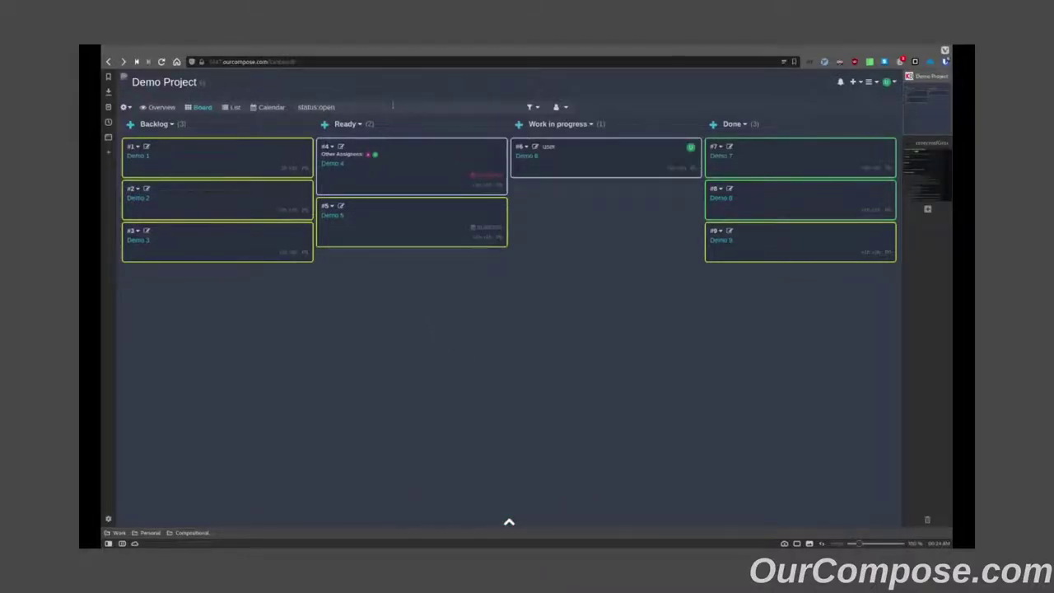
# Filter the board with "status:open allassignees:me", and remove the allassignees term from the search text.
pyautogui.write('n allassignees:me')
pyautogui.press('Return')
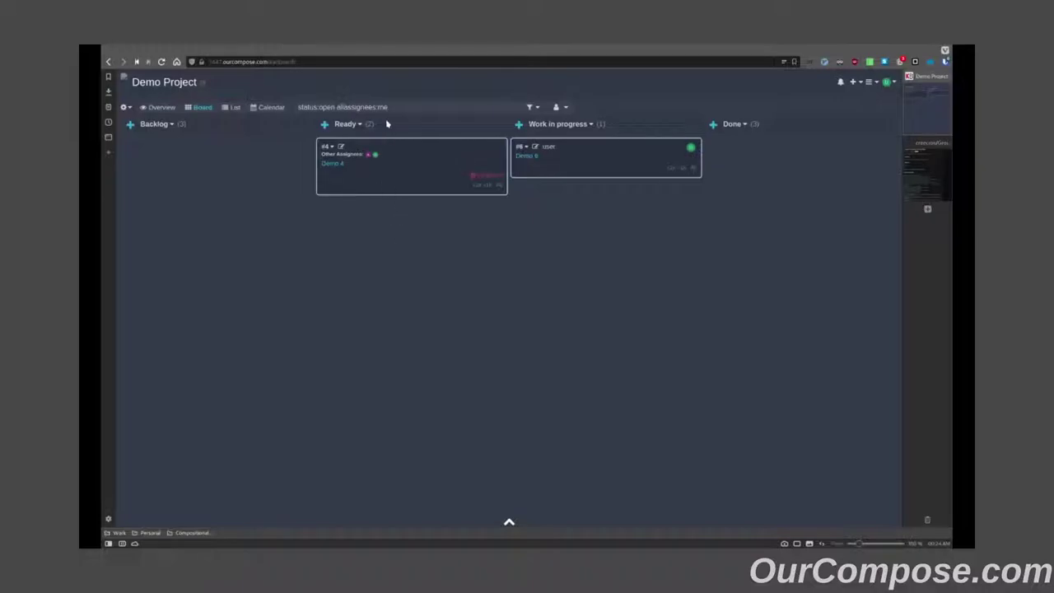
pyautogui.press('BackSpace')
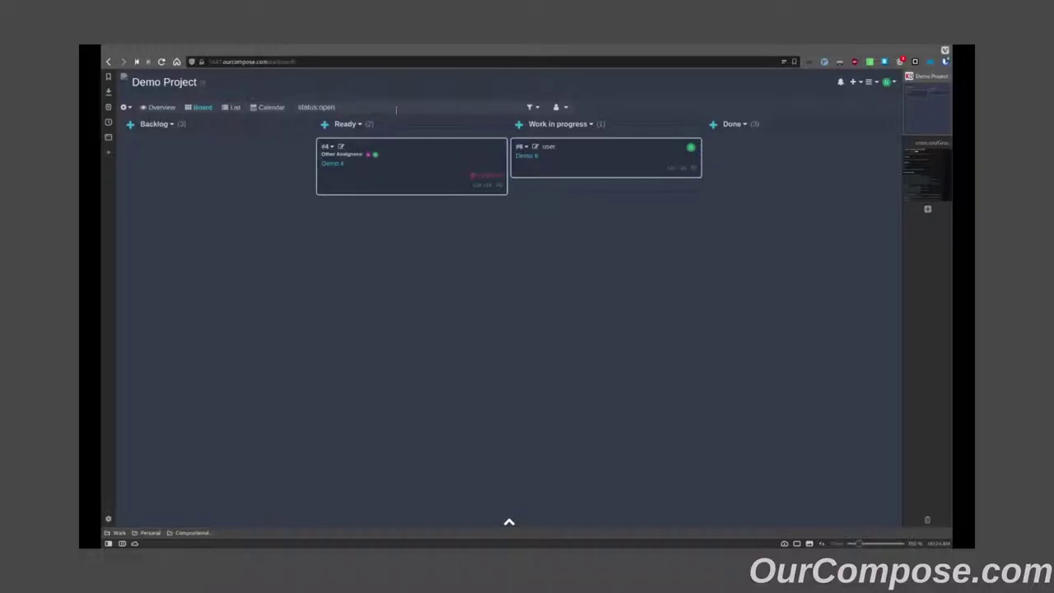